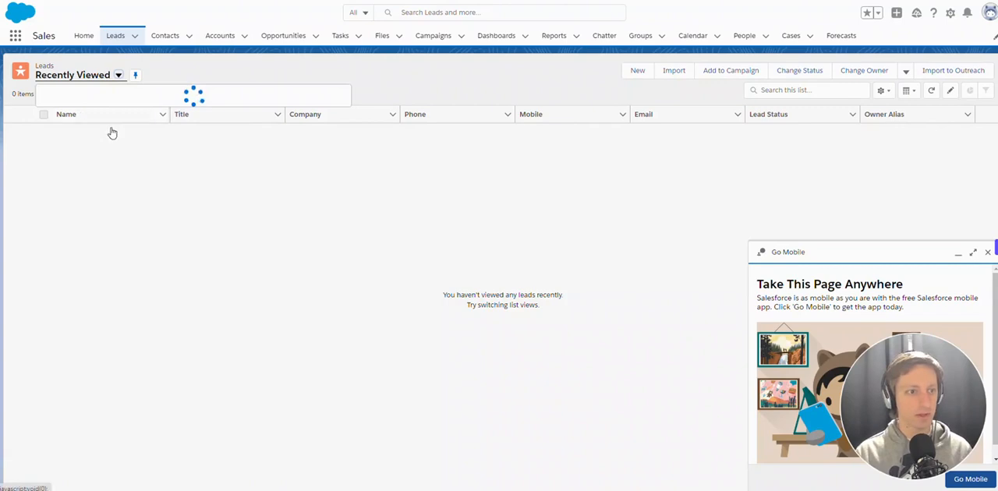
Open the Director of Vendor Relations lead at Farmers Coop. of Florida and review its detail fields
{"action": "left_click", "coordinate": [98, 109]}
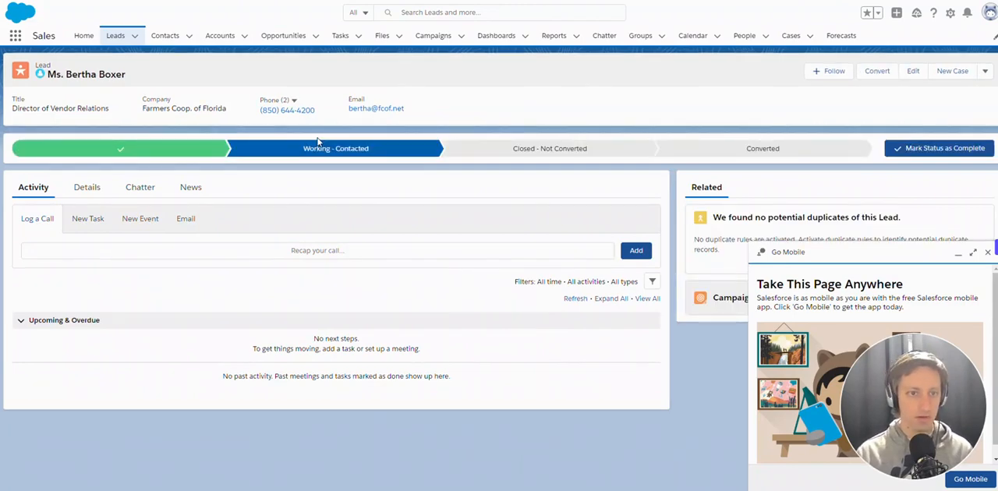
{"action": "left_click", "coordinate": [88, 187]}
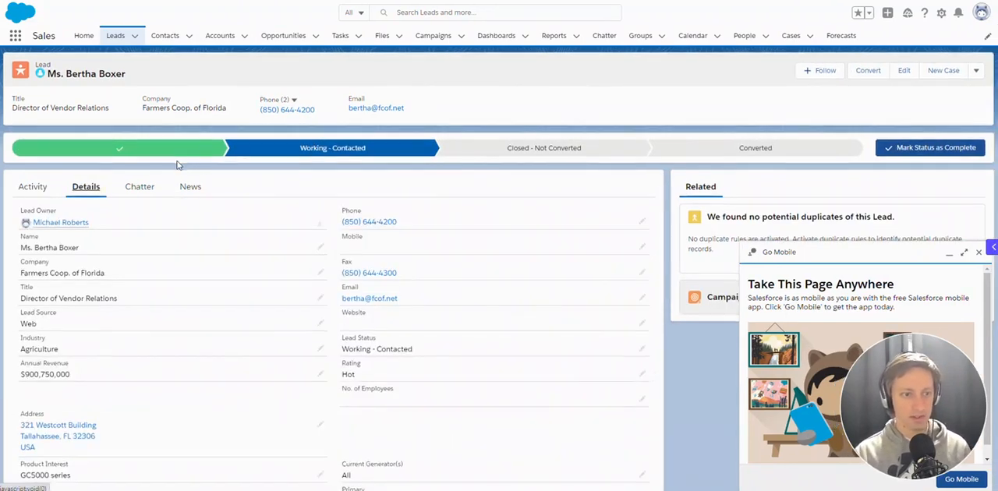
{"action": "scroll", "coordinate": [182, 166], "scroll_direction": "down", "scroll_amount": 3}
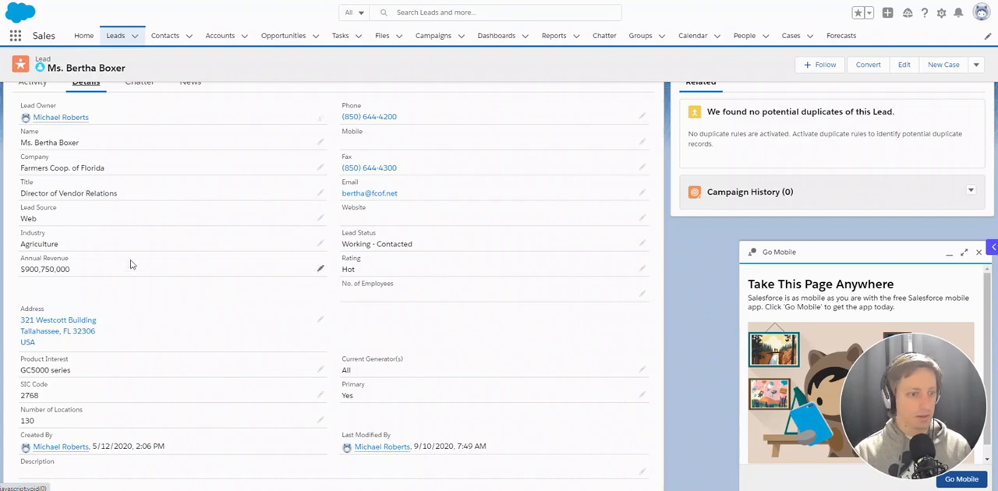
{"action": "scroll", "coordinate": [585, 215], "scroll_direction": "up", "scroll_amount": 2}
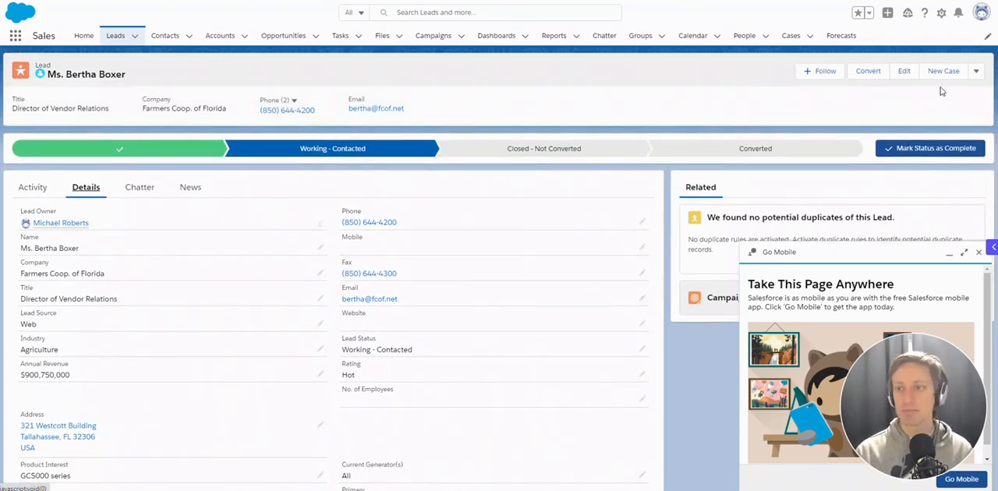
Open the Lead object's Fields & Relationships list through Object Manager in Setup
{"action": "left_click", "coordinate": [941, 16]}
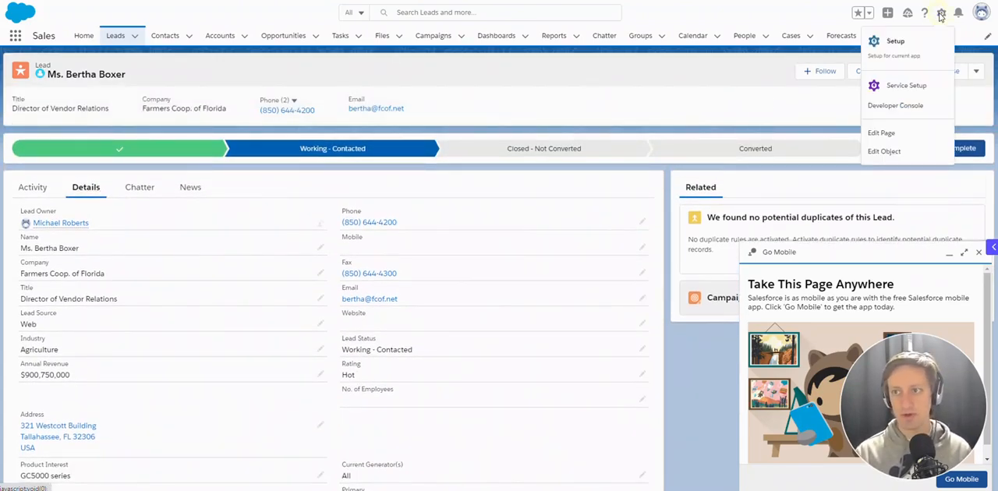
{"action": "left_click", "coordinate": [896, 41]}
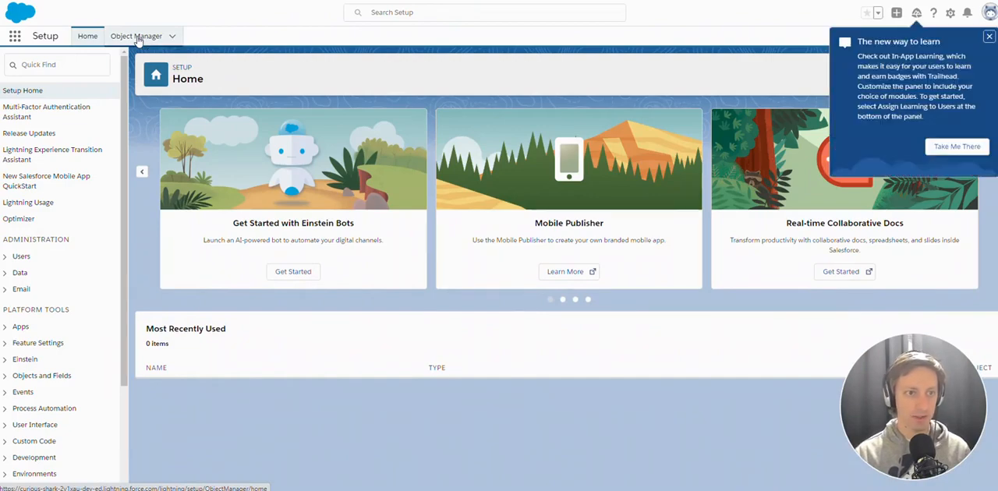
{"action": "left_click", "coordinate": [137, 37]}
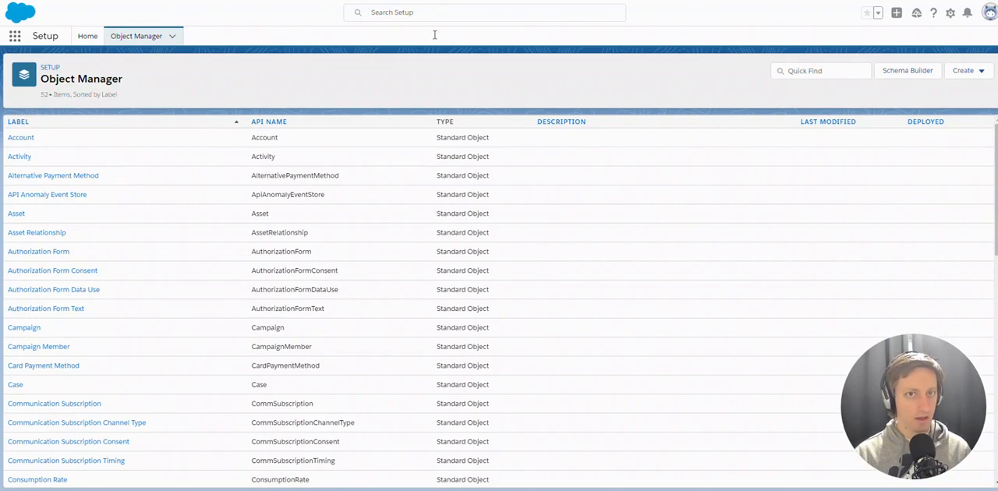
{"action": "scroll", "coordinate": [372, 149], "scroll_direction": "down", "scroll_amount": 4}
{"action": "scroll", "coordinate": [216, 253], "scroll_direction": "down", "scroll_amount": 4}
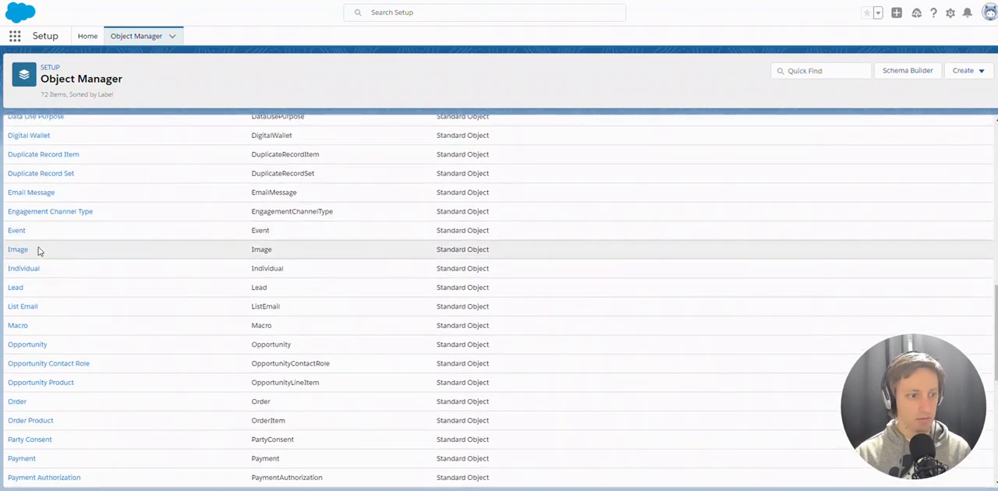
{"action": "left_click", "coordinate": [16, 289]}
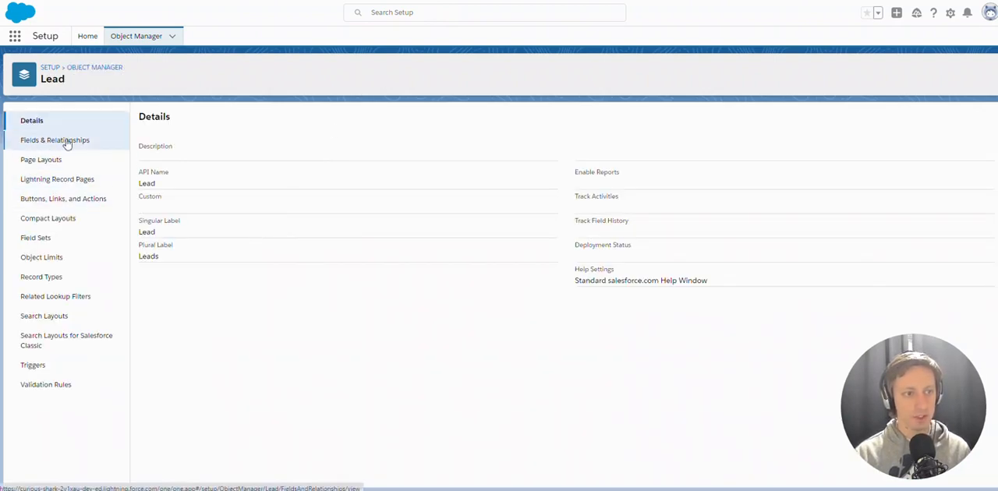
{"action": "left_click", "coordinate": [63, 142]}
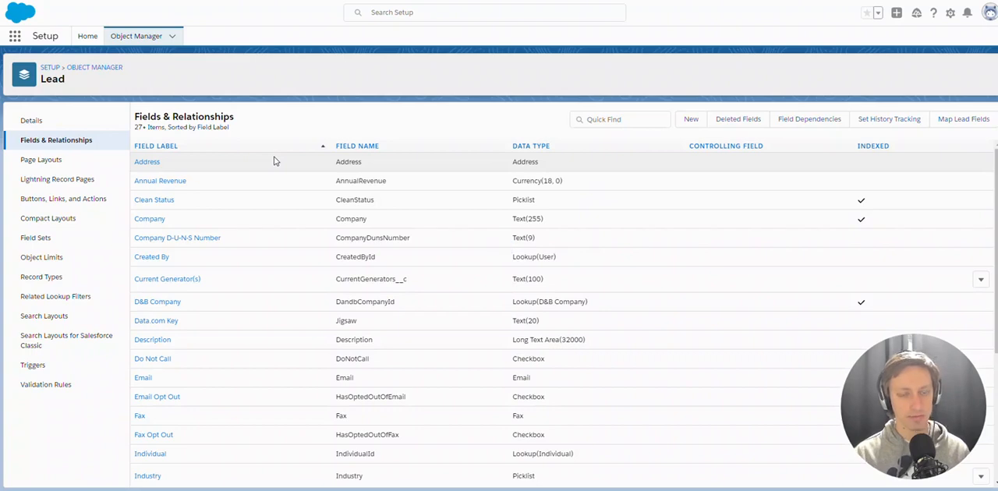
{"action": "scroll", "coordinate": [314, 159], "scroll_direction": "down", "scroll_amount": 2}
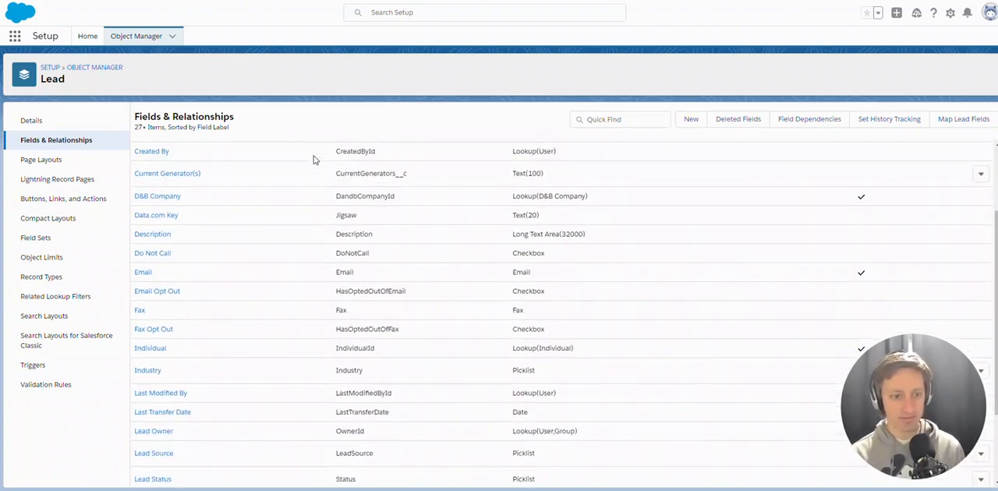
{"action": "scroll", "coordinate": [323, 198], "scroll_direction": "up", "scroll_amount": 2}
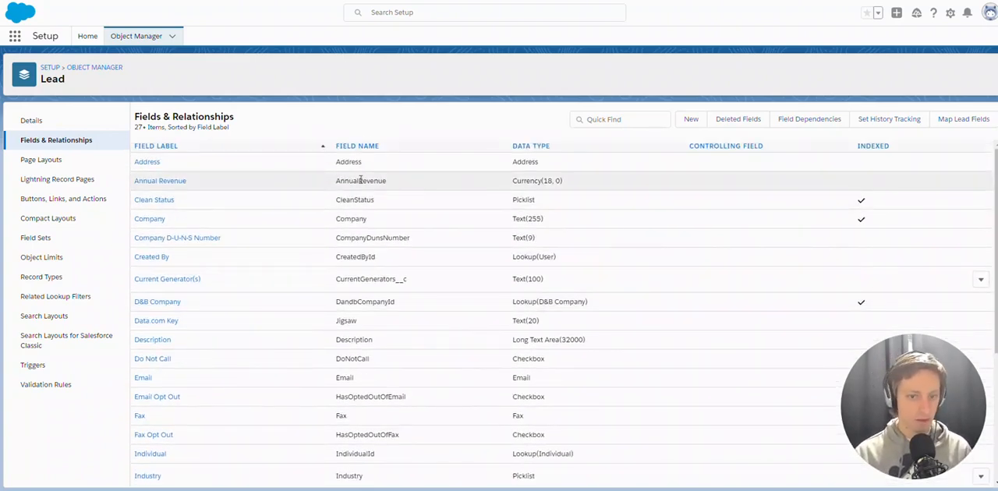
Start a new custom field on the Lead object with the Number data type and proceed to its details
{"action": "left_click", "coordinate": [691, 121]}
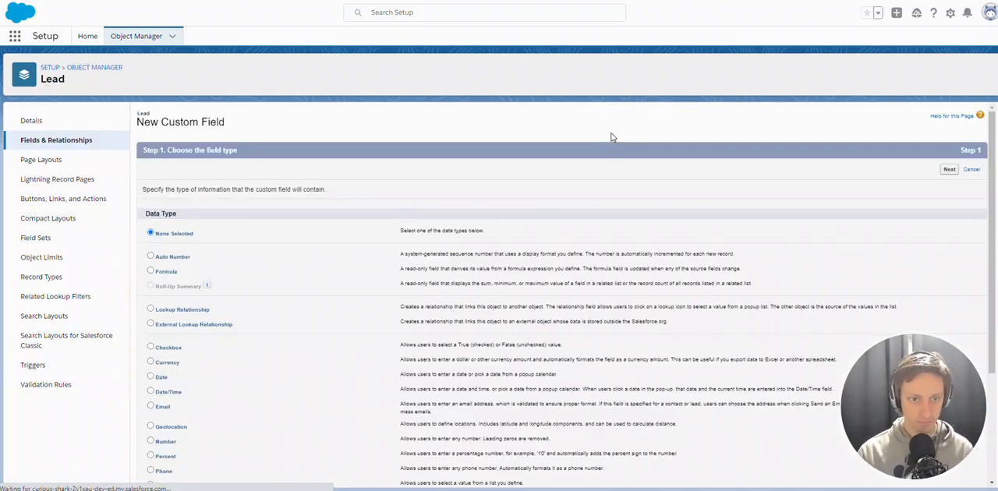
{"action": "scroll", "coordinate": [612, 135], "scroll_direction": "down", "scroll_amount": 1}
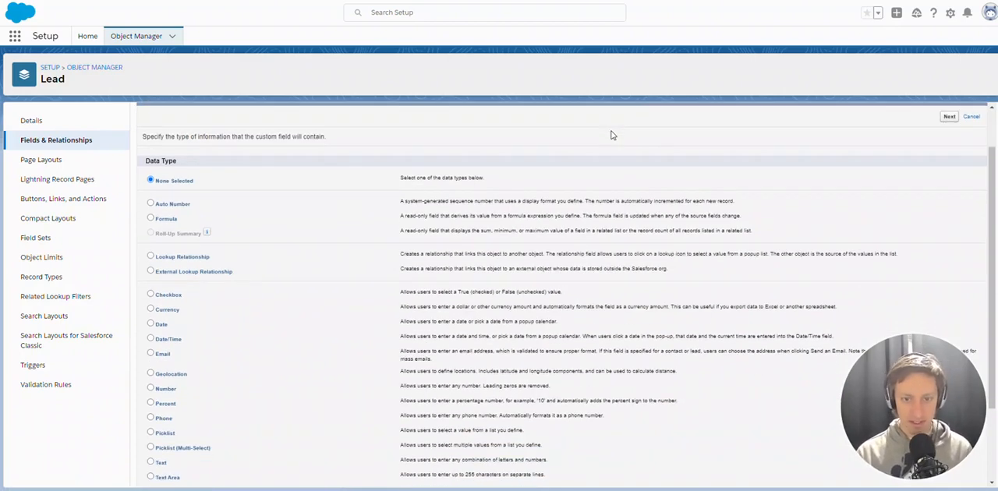
{"action": "scroll", "coordinate": [612, 135], "scroll_direction": "up", "scroll_amount": 1}
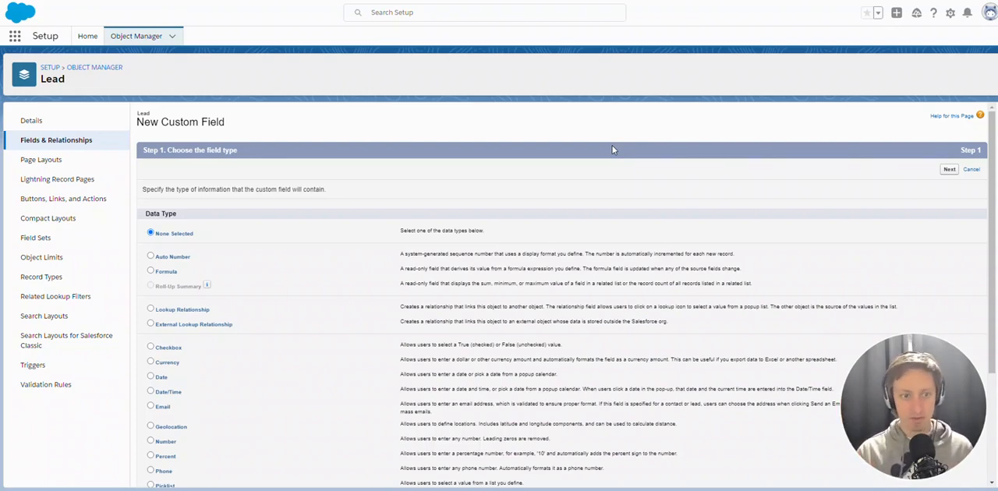
{"action": "scroll", "coordinate": [519, 202], "scroll_direction": "down", "scroll_amount": 1}
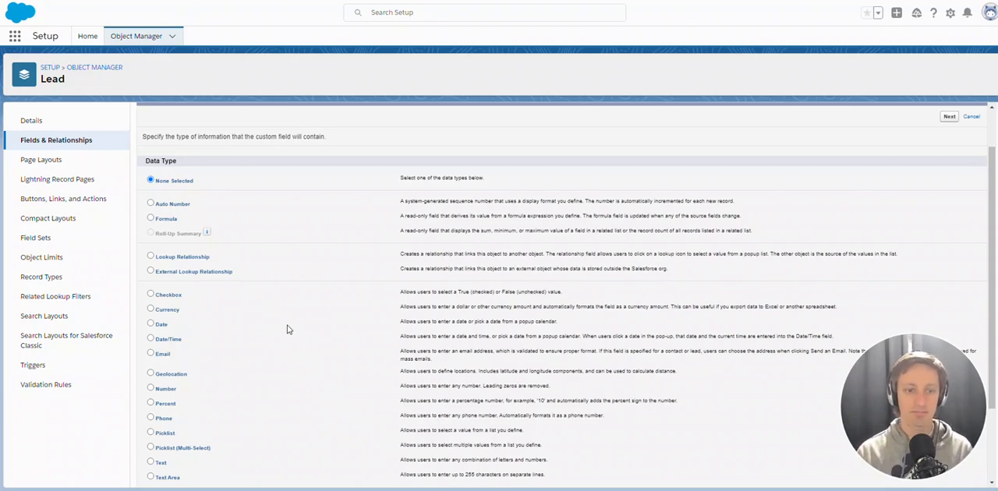
{"action": "left_click", "coordinate": [151, 388]}
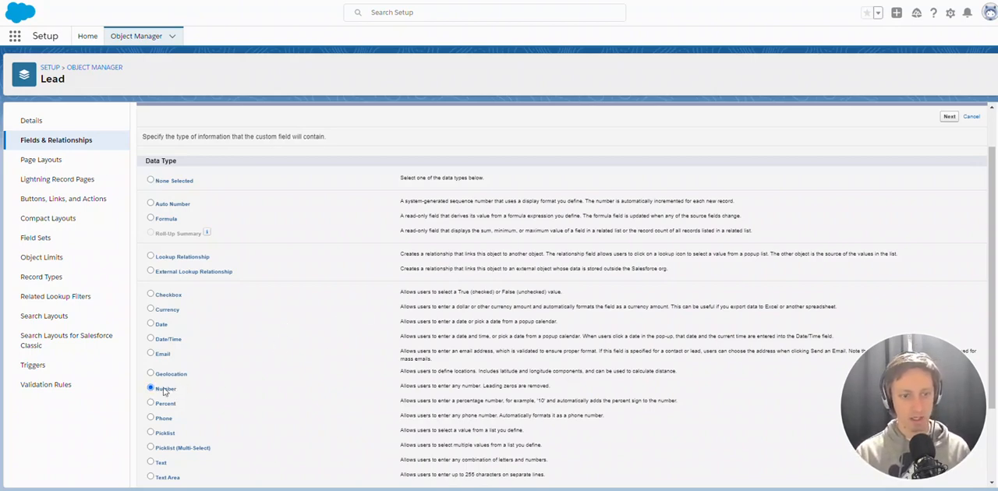
{"action": "scroll", "coordinate": [511, 368], "scroll_direction": "down", "scroll_amount": 2}
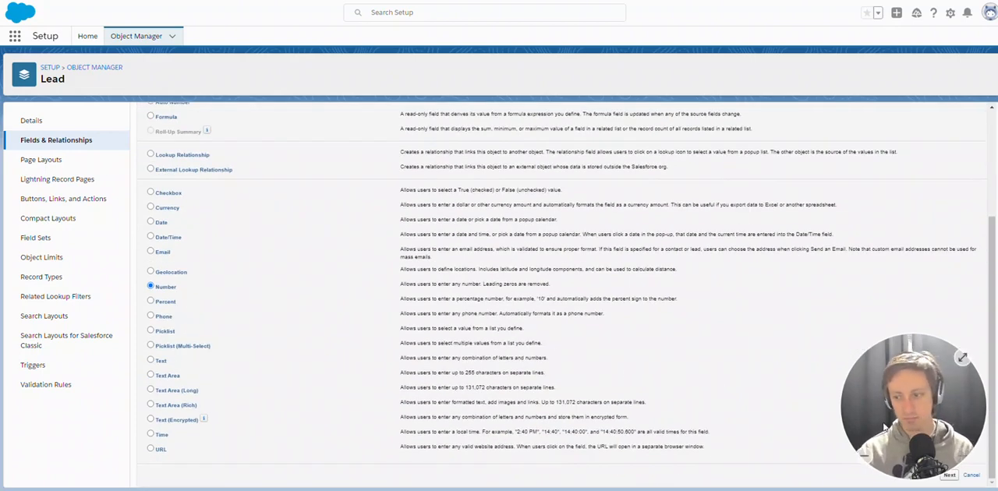
{"action": "left_click", "coordinate": [952, 476]}
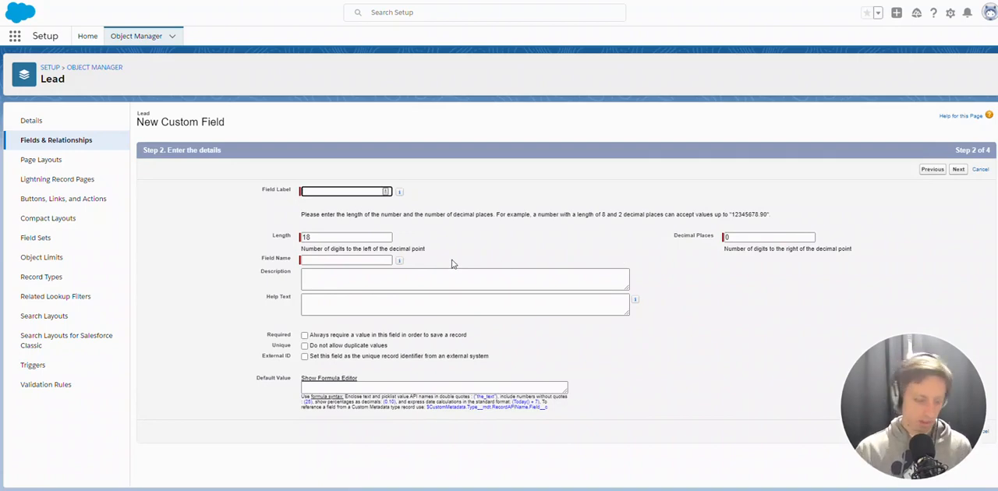
Label the custom field Employee Count, with Employee_Count as its field name
{"action": "type", "text": "Empl"}
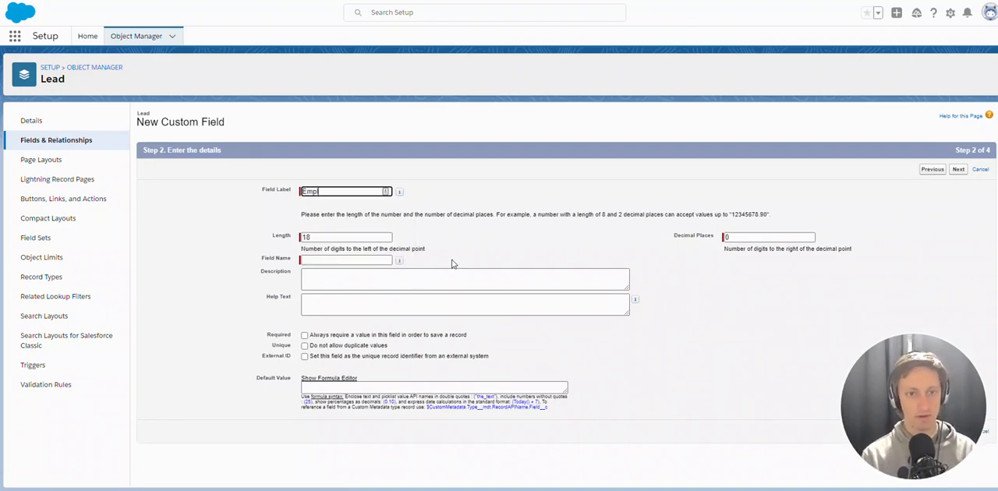
{"action": "type", "text": "oyee Count"}
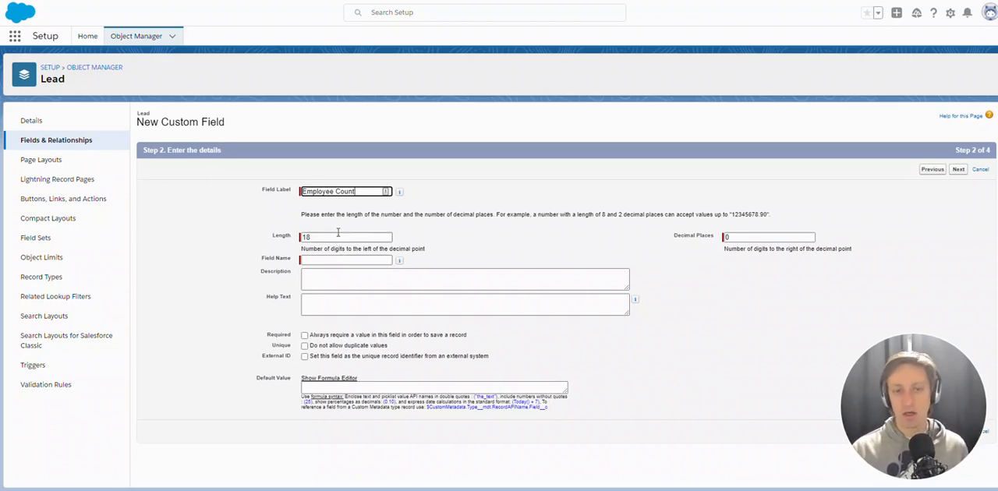
{"action": "left_click", "coordinate": [445, 239]}
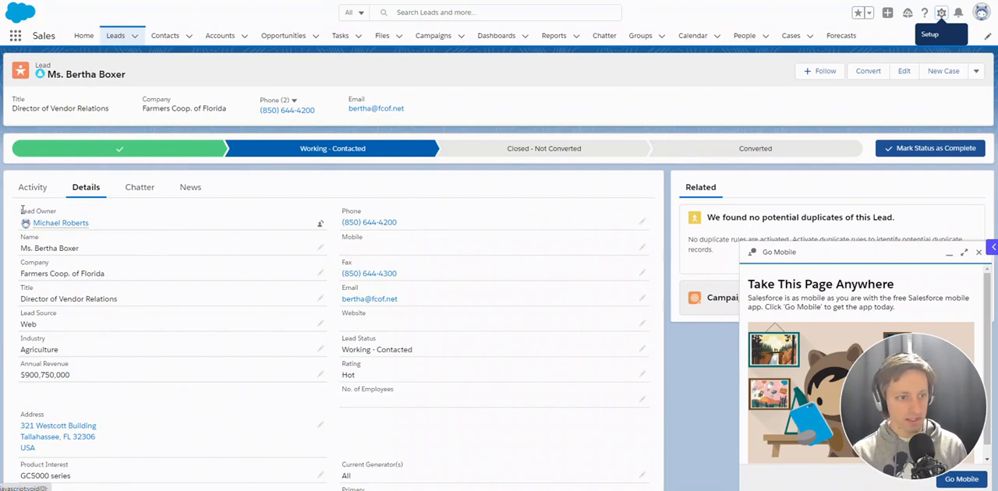
{"action": "left_click_drag", "start_coordinate": [22, 209], "coordinate": [73, 214]}
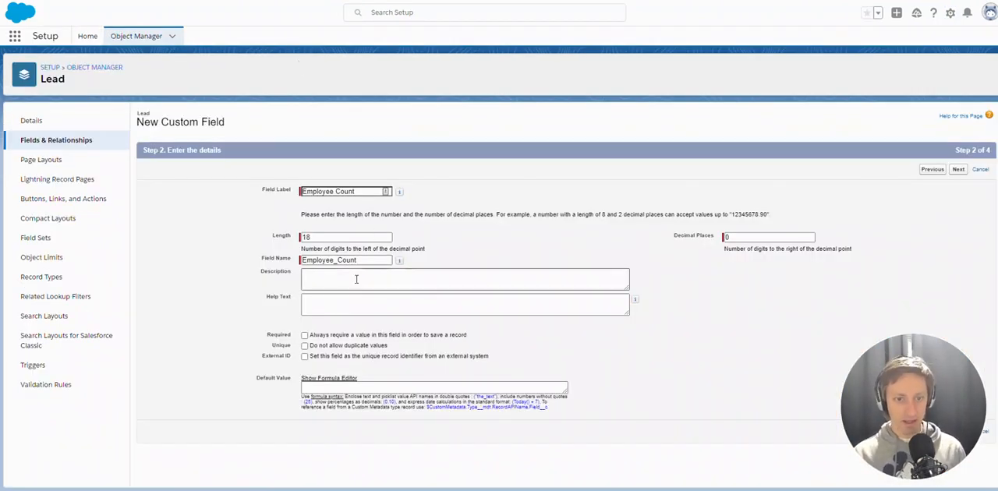
{"action": "left_click", "coordinate": [335, 264]}
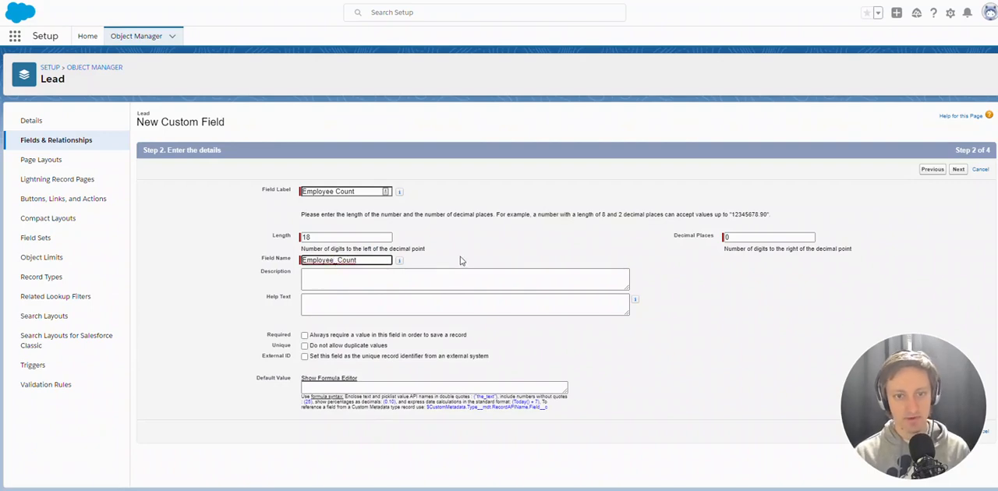
{"action": "left_click", "coordinate": [541, 239]}
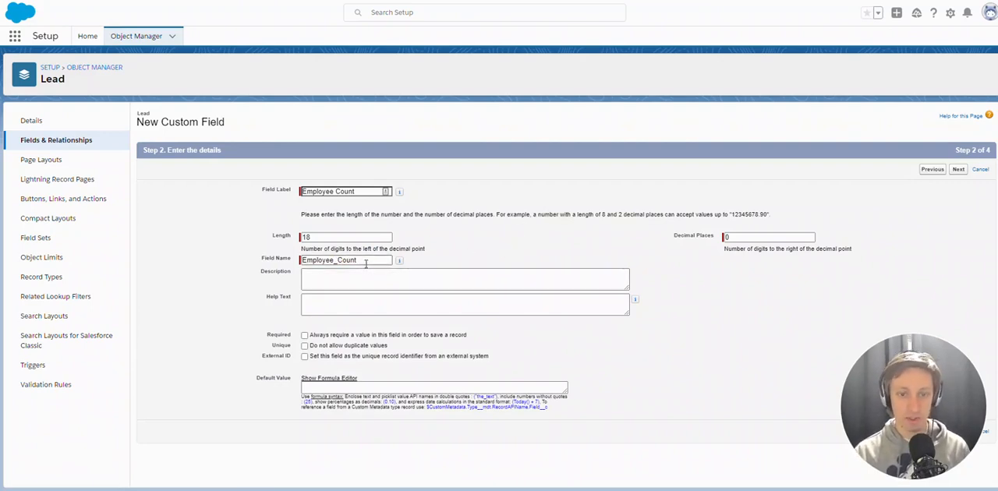
{"action": "mouse_move", "coordinate": [399, 261]}
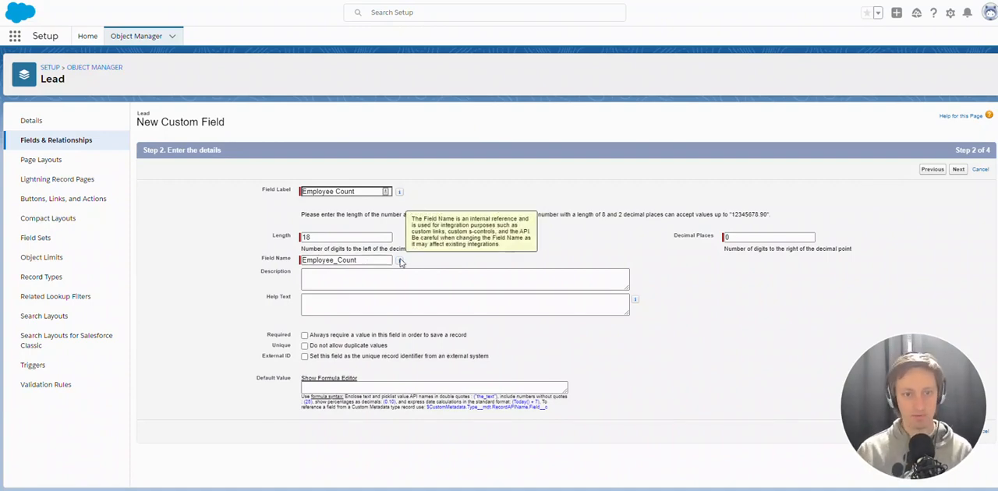
Enter "How many employees there are" as the custom field's description
{"action": "left_click", "coordinate": [396, 276]}
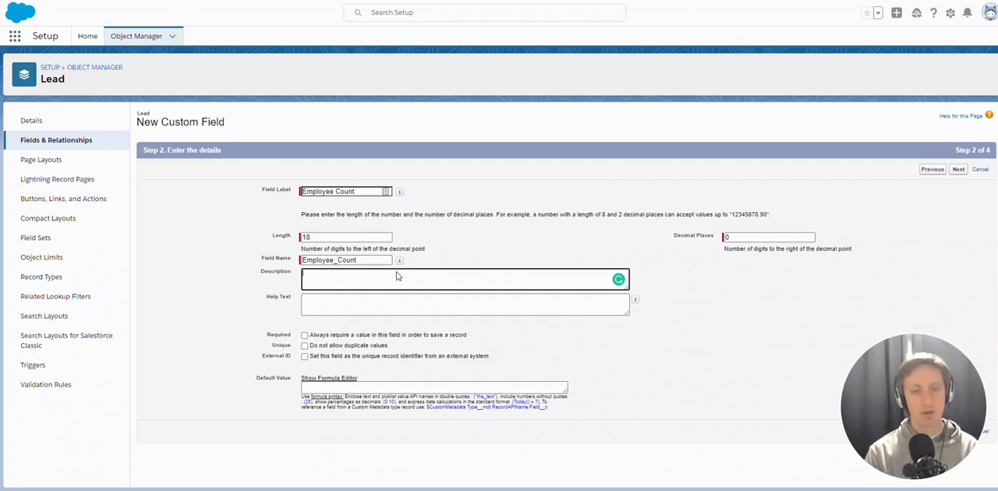
{"action": "type", "text": "How many empl"}
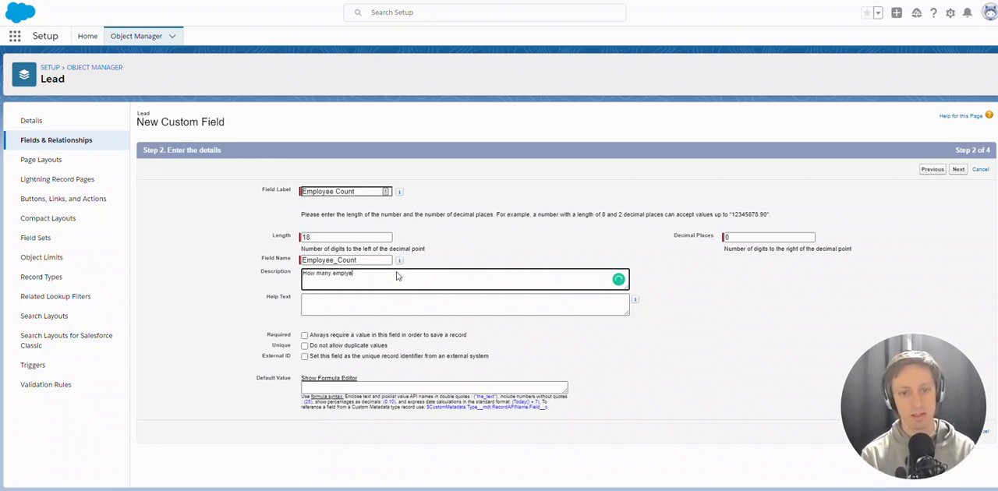
{"action": "type", "text": "oyees there are"}
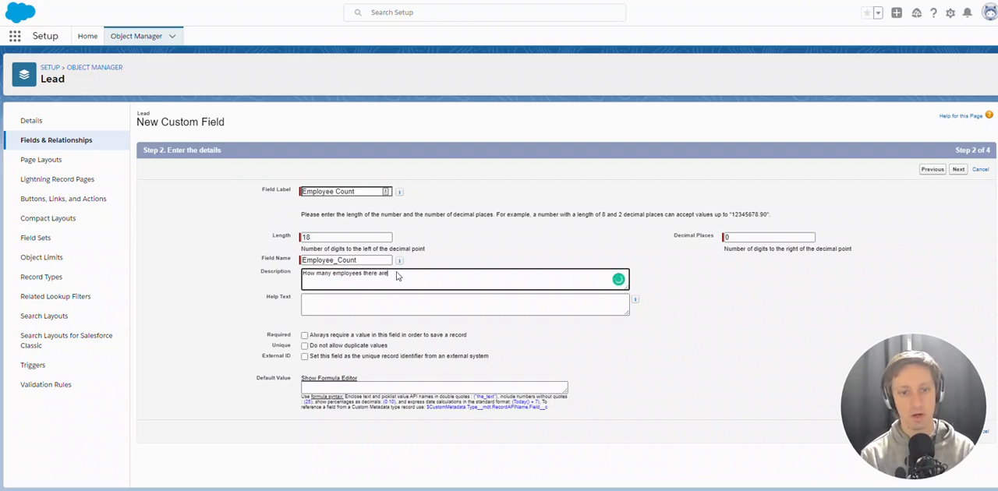
Enter "You need to put in a number" as the custom field's help text
{"action": "left_click", "coordinate": [445, 303]}
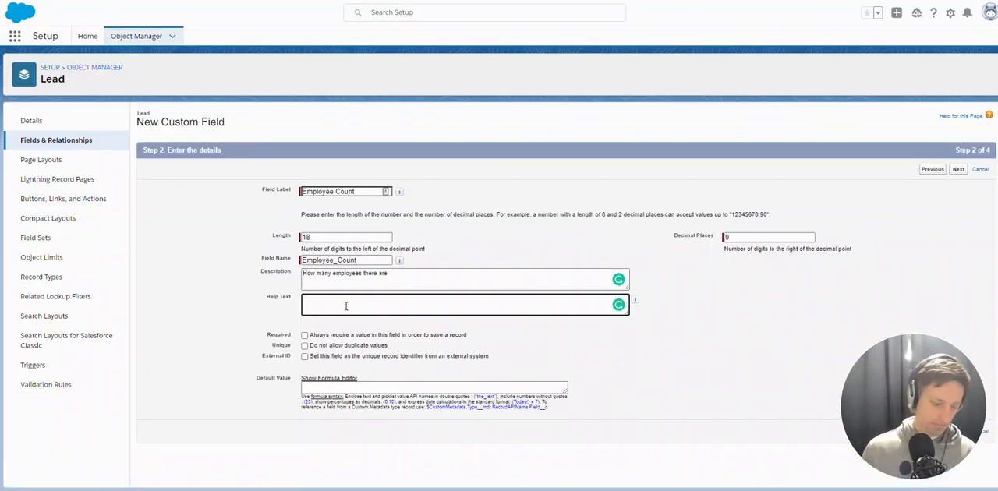
{"action": "type", "text": "You ne"}
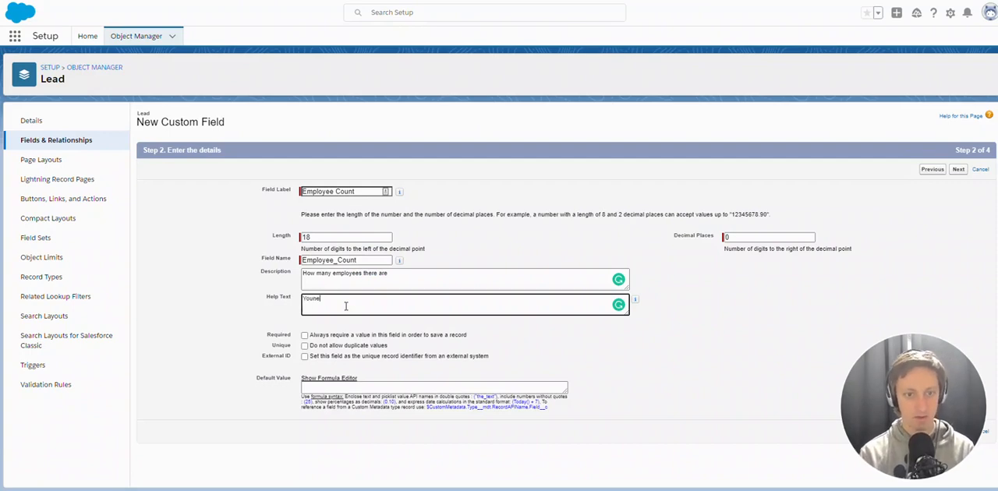
{"action": "type", "text": "ed"}
{"action": "key", "text": "BackSpace"}
{"action": "key", "text": "BackSpace"}
{"action": "key", "text": "BackSpace"}
{"action": "key", "text": "BackSpace"}
{"action": "key", "text": "BackSpace"}
{"action": "type", "text": "need to"}
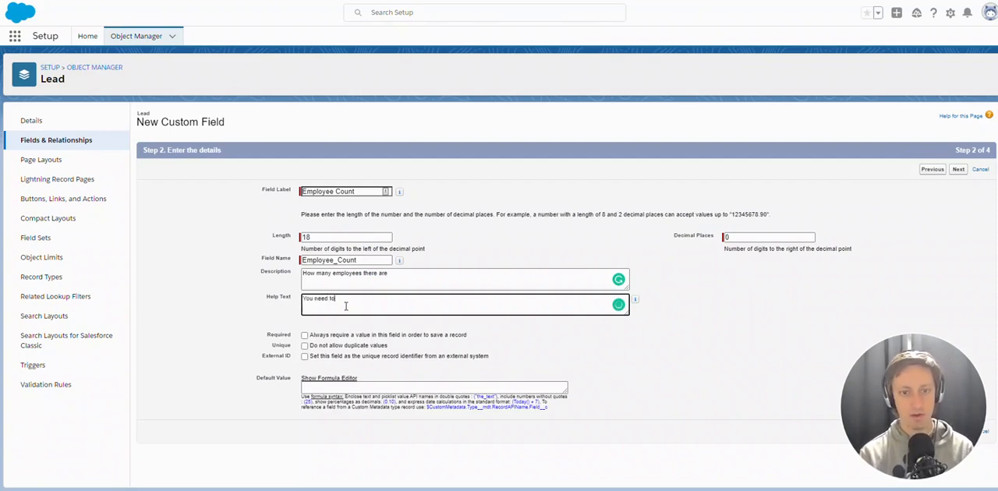
{"action": "type", "text": " pul in a number"}
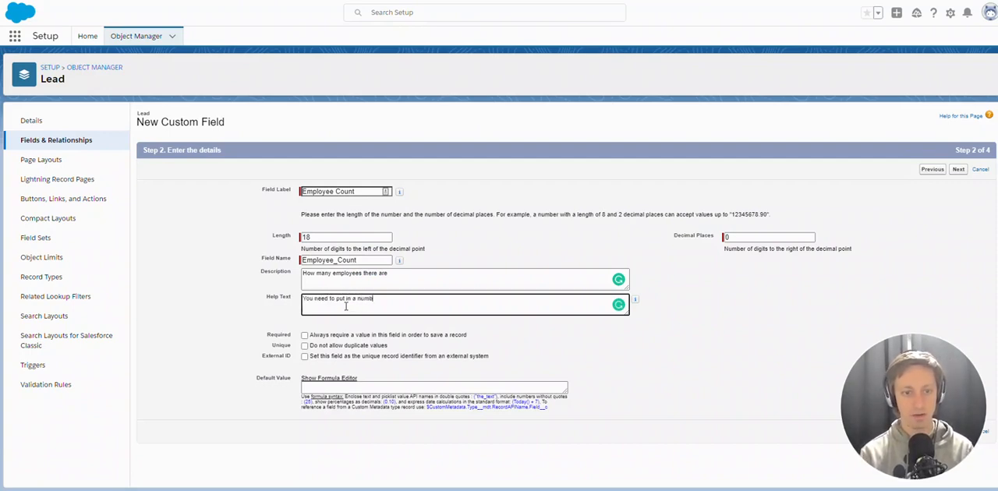
{"action": "left_click", "coordinate": [257, 343]}
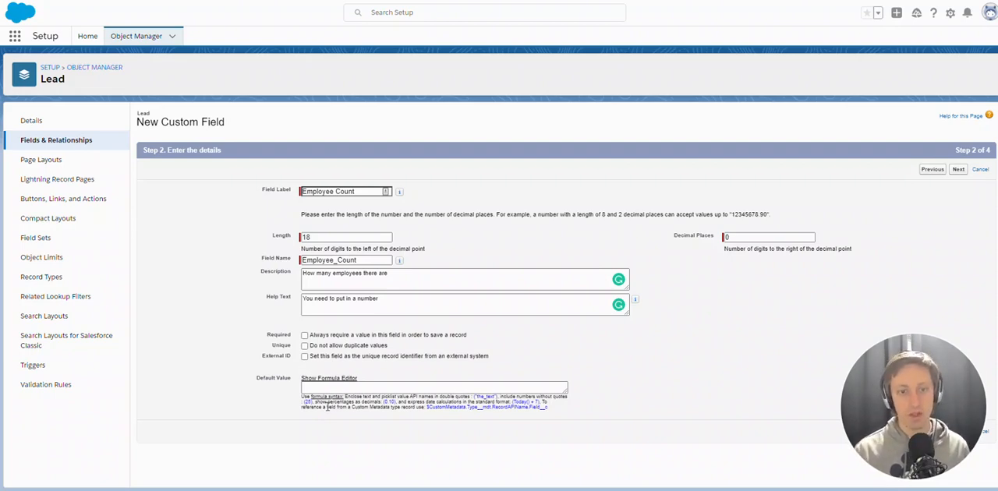
{"action": "left_click", "coordinate": [326, 388]}
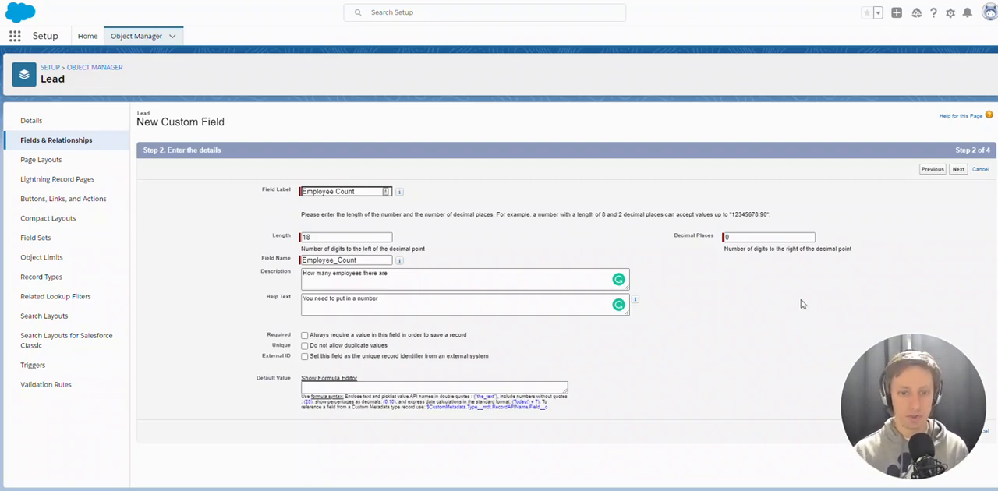
Proceed past the field details and accept the default profile visibility for field-level security, continuing to the page layout assignment
{"action": "left_click", "coordinate": [958, 170]}
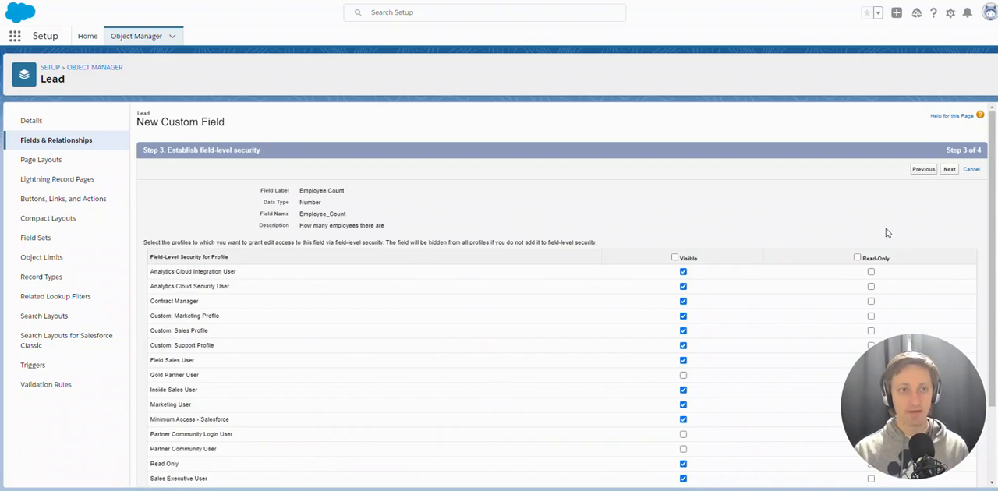
{"action": "scroll", "coordinate": [863, 237], "scroll_direction": "down", "scroll_amount": 1}
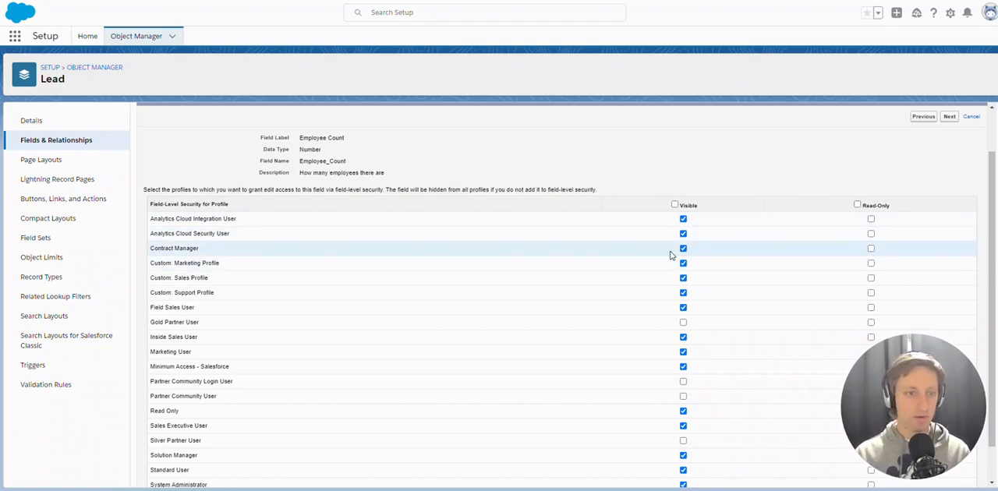
{"action": "scroll", "coordinate": [373, 315], "scroll_direction": "up", "scroll_amount": 1}
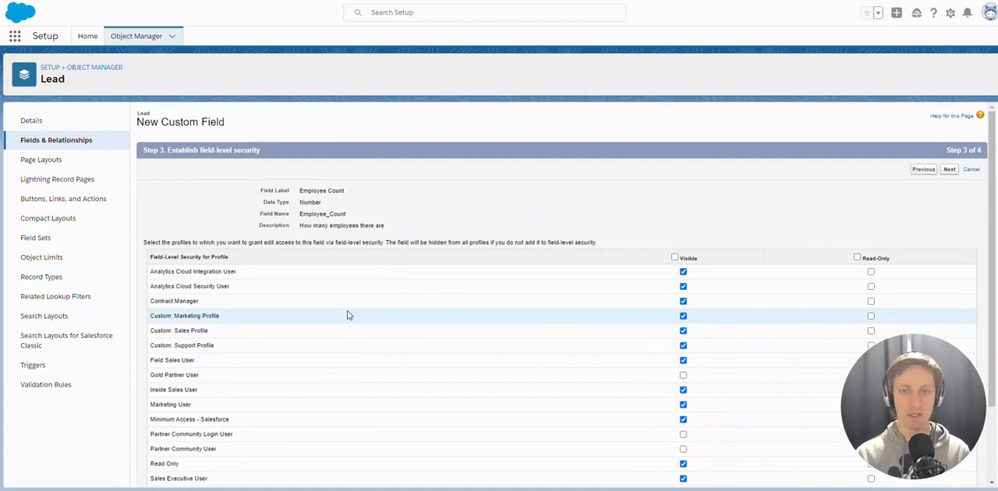
{"action": "left_click", "coordinate": [949, 170]}
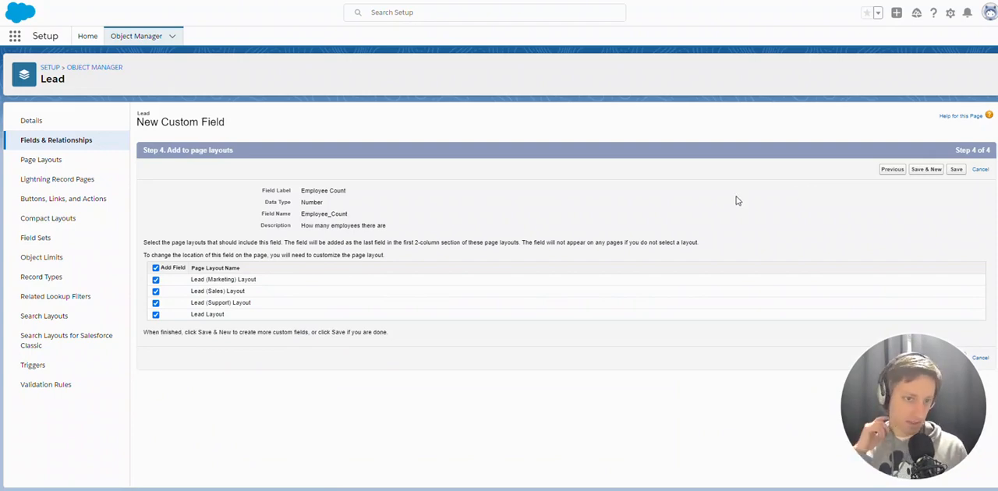
Check the open lead record's details, then save the custom field with all four Lead page layouts selected
{"action": "left_click", "coordinate": [262, 0]}
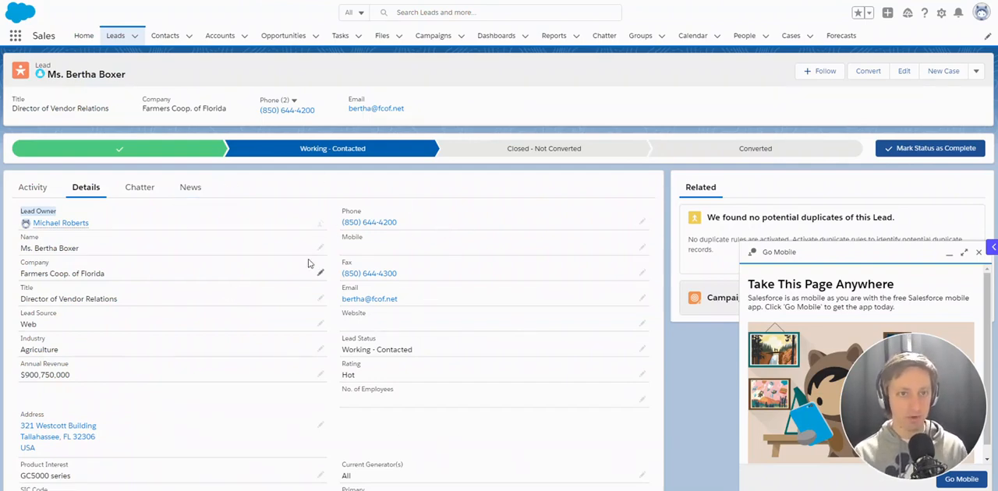
{"action": "left_click", "coordinate": [390, 1]}
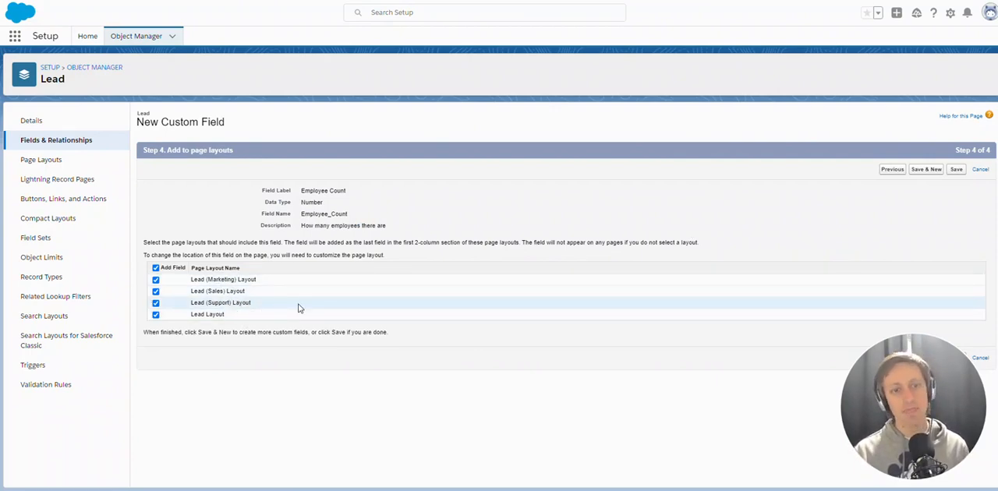
{"action": "left_click", "coordinate": [956, 170]}
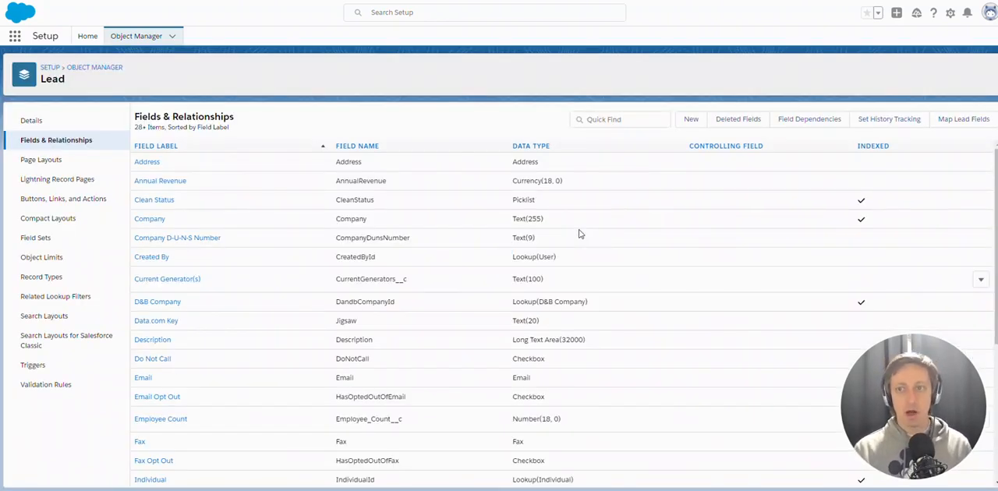
Look up Employee Count in the Lead object's field list and inspect the field in the lead record's details
{"action": "scroll", "coordinate": [234, 350], "scroll_direction": "down", "scroll_amount": 1}
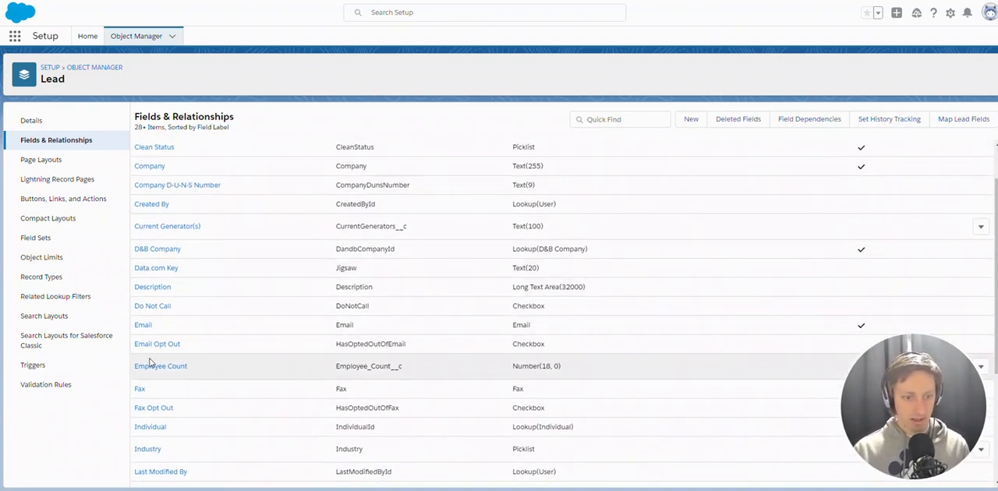
{"action": "left_click_drag", "start_coordinate": [626, 372], "coordinate": [265, 366]}
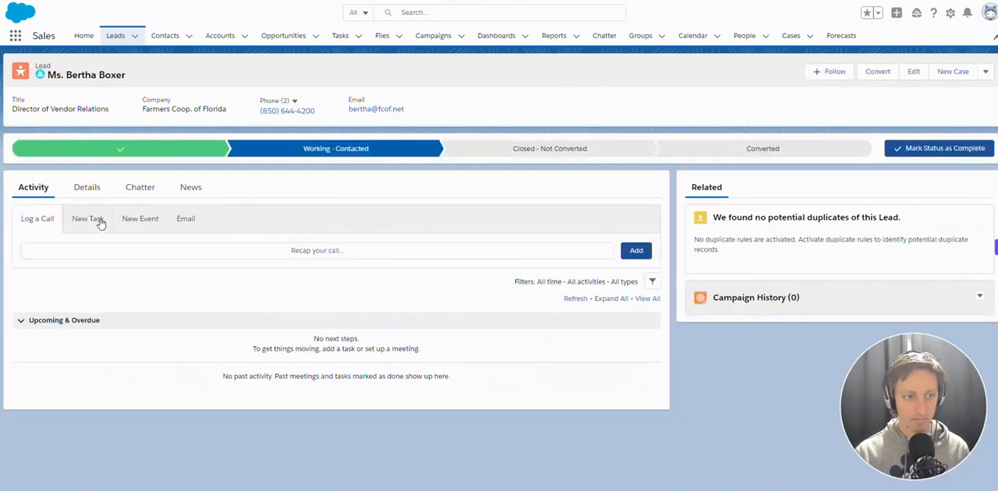
{"action": "left_click", "coordinate": [86, 189]}
{"action": "scroll", "coordinate": [245, 214], "scroll_direction": "down", "scroll_amount": 1}
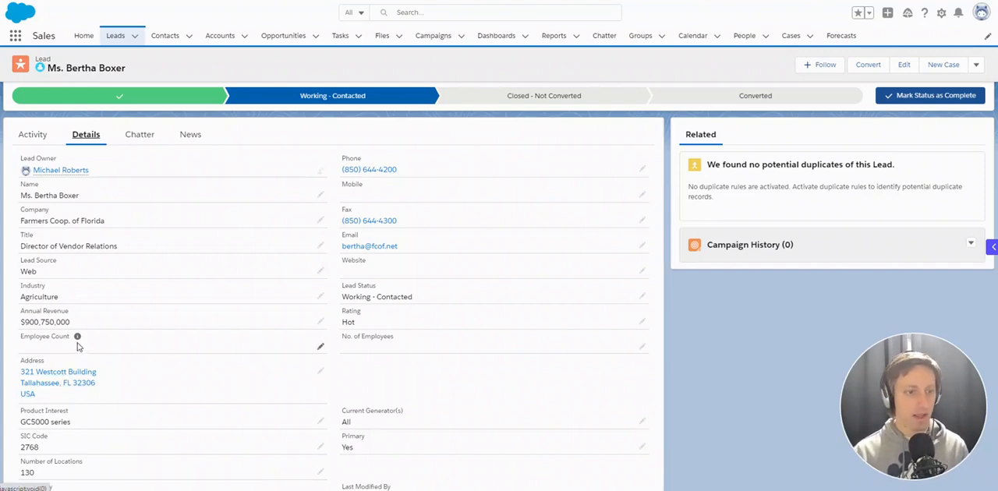
{"action": "mouse_move", "coordinate": [78, 340]}
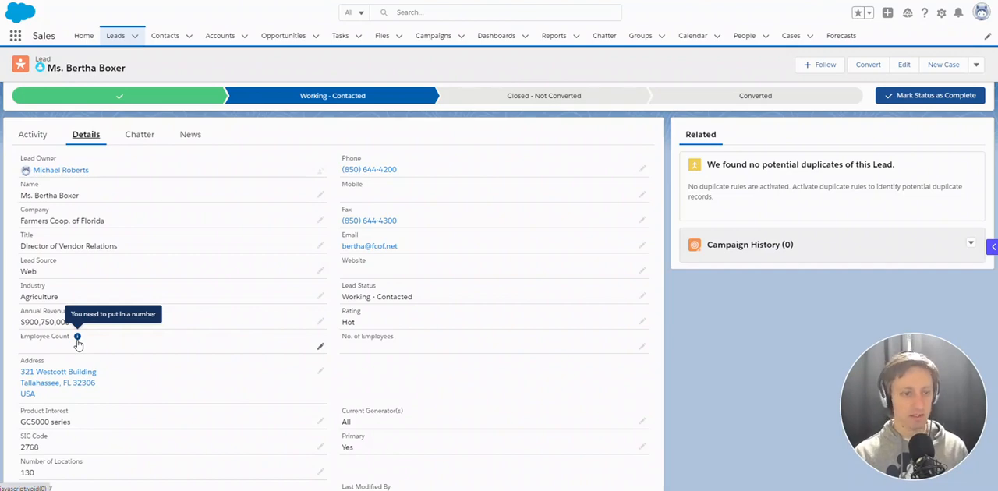
{"action": "left_click", "coordinate": [320, 346]}
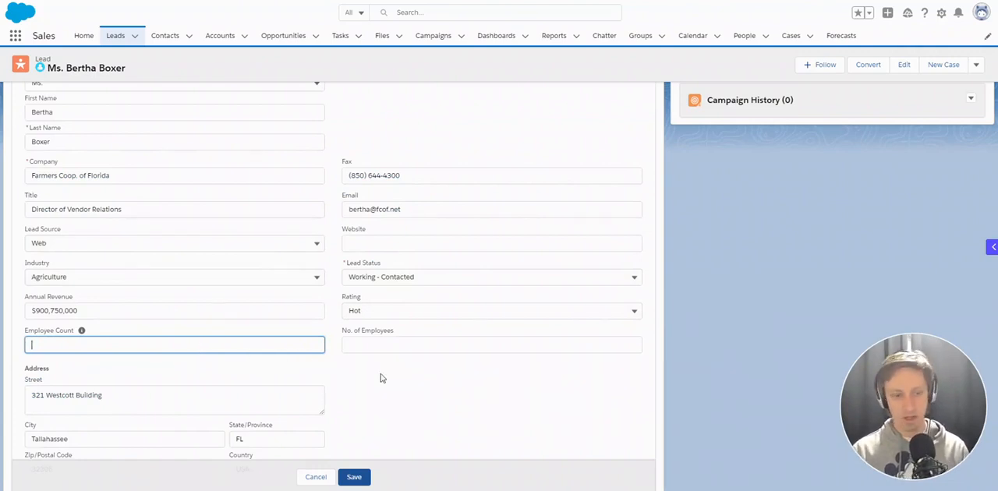
{"action": "type", "text": "4546565"}
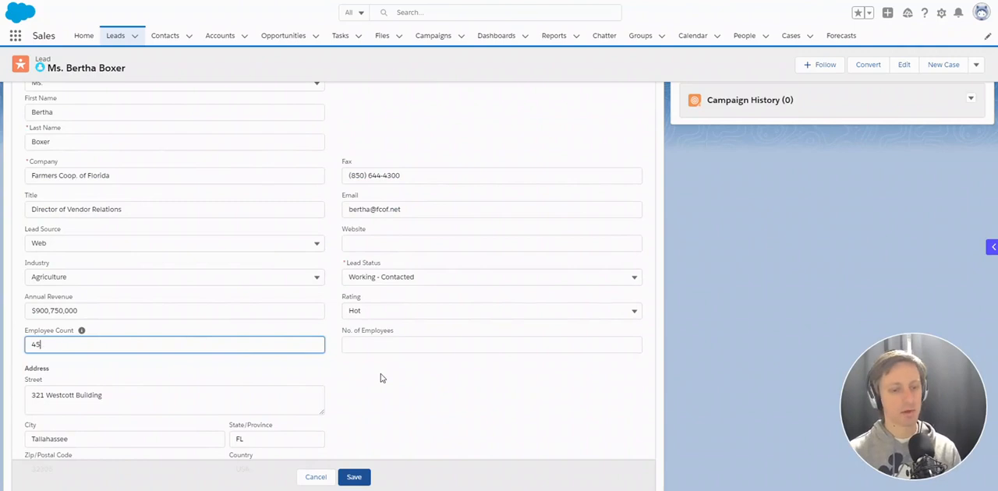
{"action": "key", "text": "BackSpace"}
{"action": "left_click", "coordinate": [316, 476]}
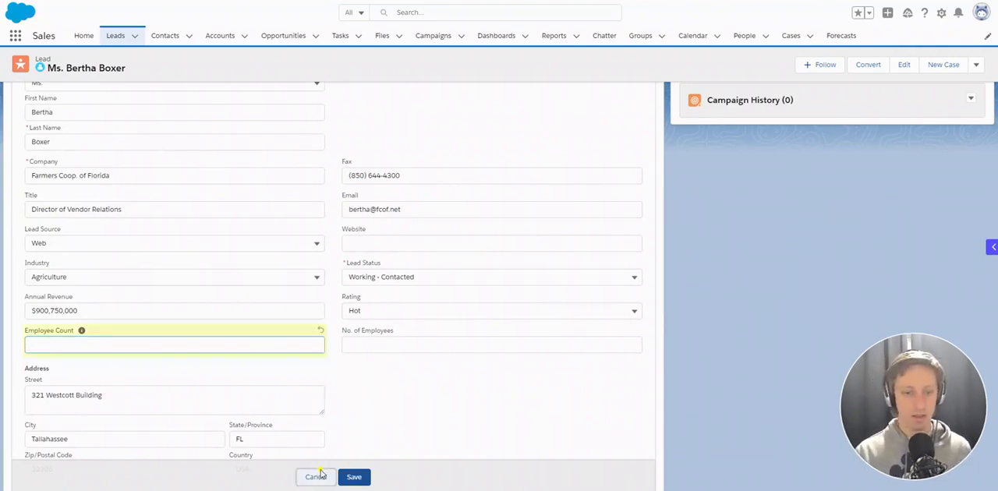